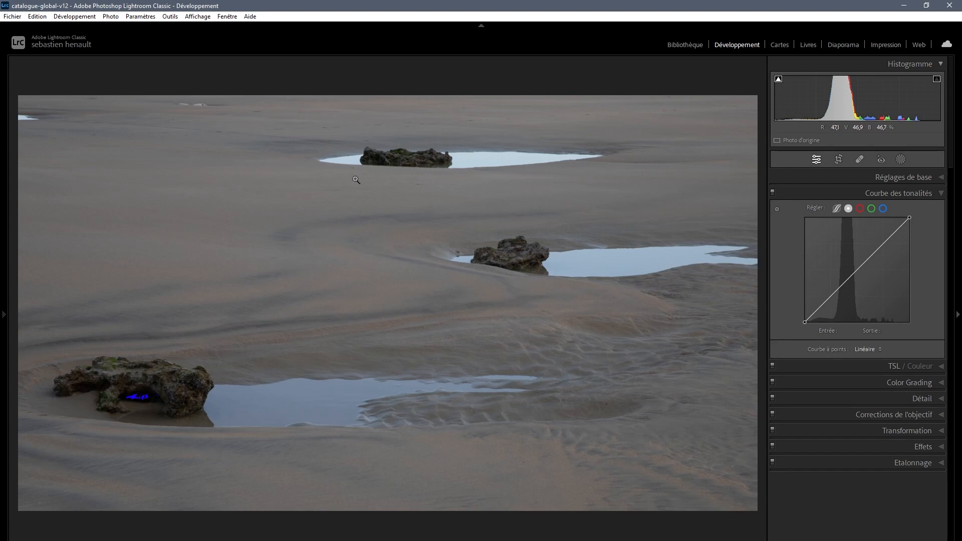
Convert the photo to black and white and set Blancs to +36 and Noirs to +26.
left_click(859, 181)
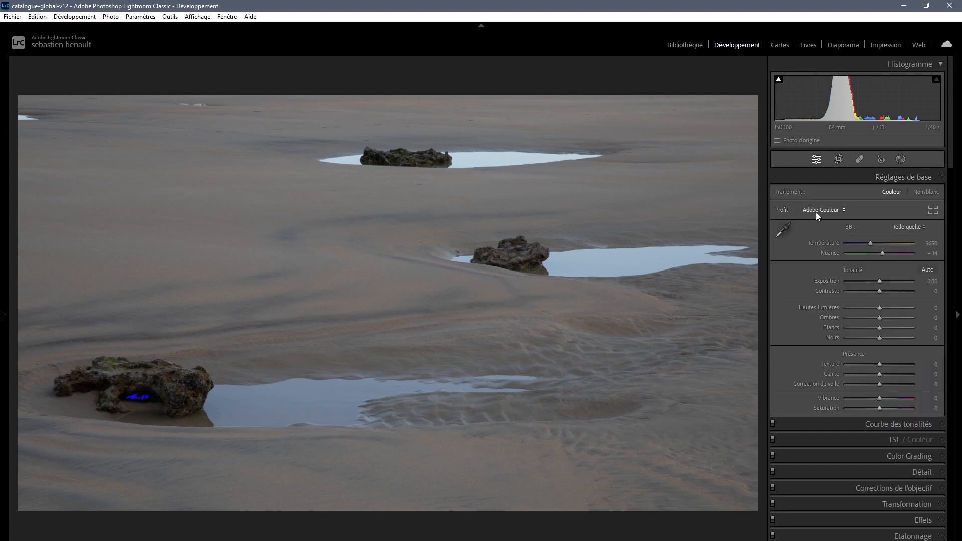
left_click(930, 193)
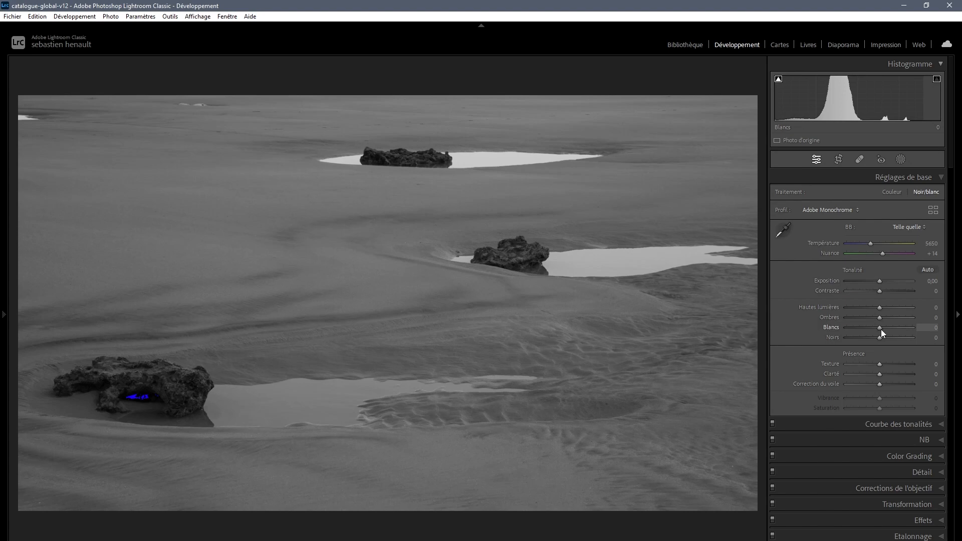
left_click_drag(882, 328, 889, 327)
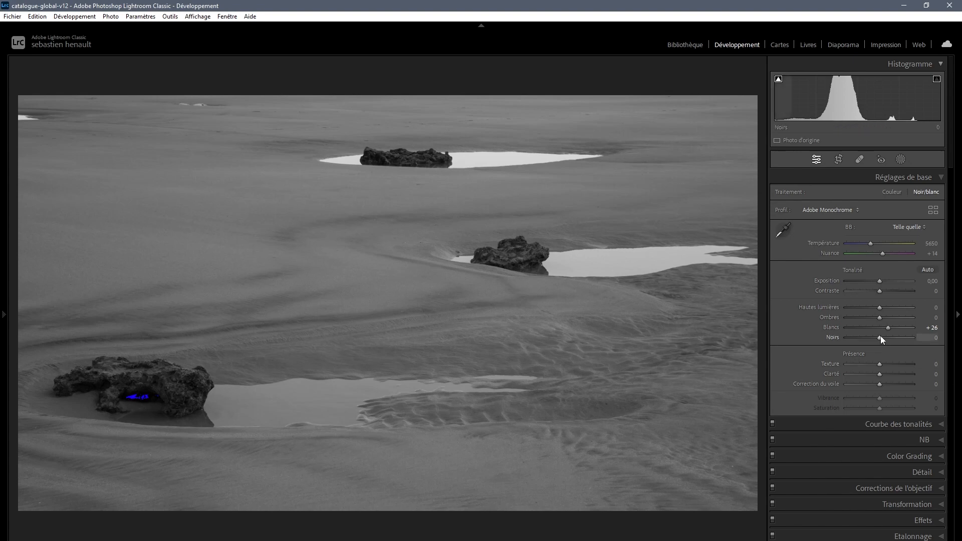
left_click_drag(882, 338, 889, 338)
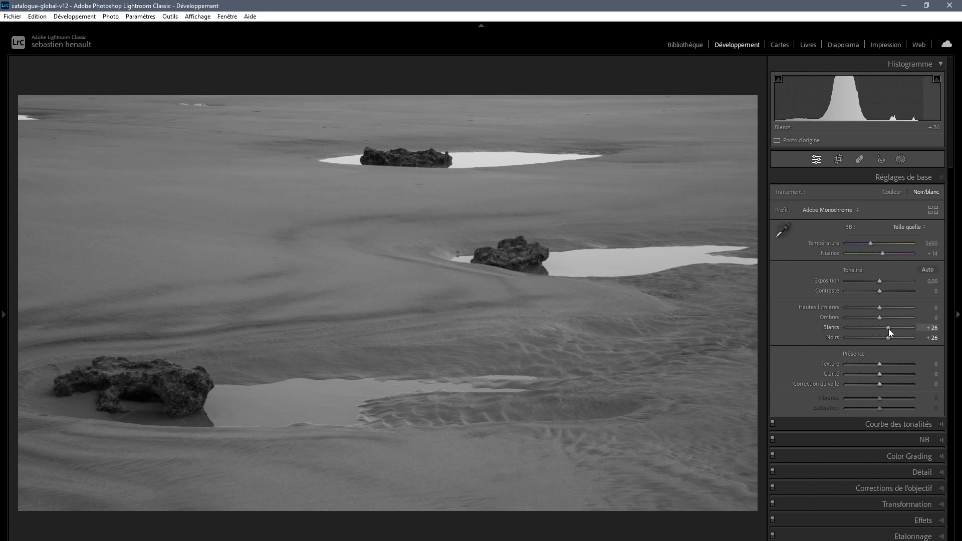
left_click_drag(889, 328, 892, 329)
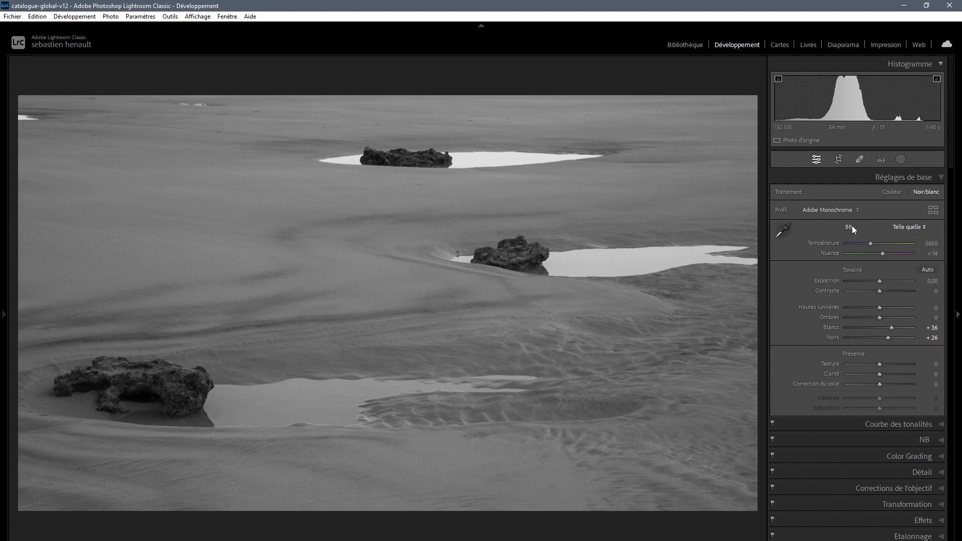
Heal away the bright puddle at the photo's upper left edge and the small light patch near the top edge.
left_click(861, 160)
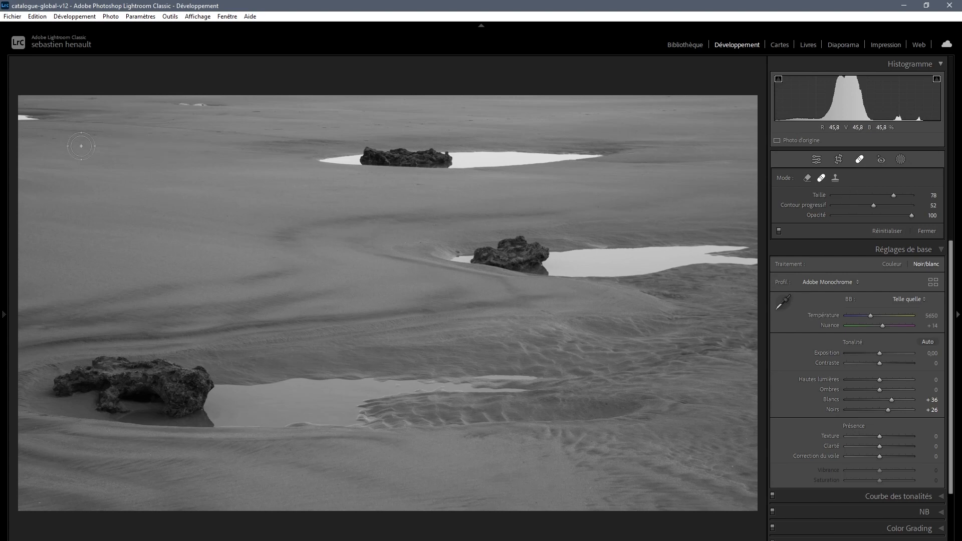
left_click_drag(105, 114, 26, 115)
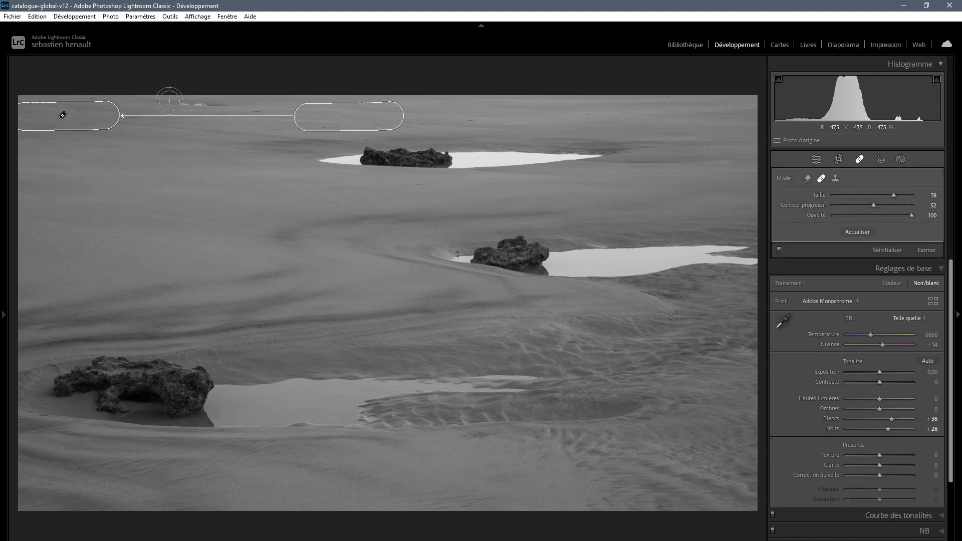
scroll(170, 101, "down", 3)
left_click_drag(169, 102, 221, 103)
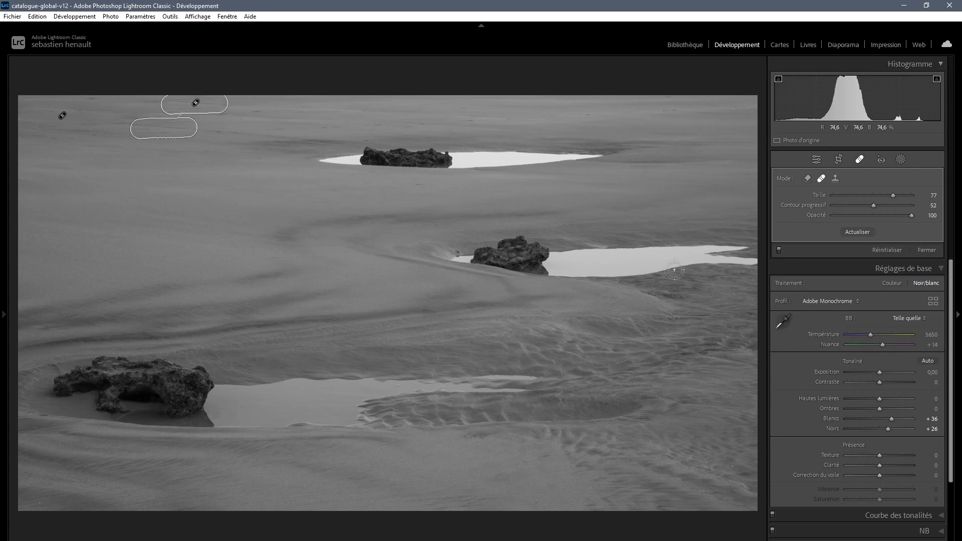
left_click(928, 250)
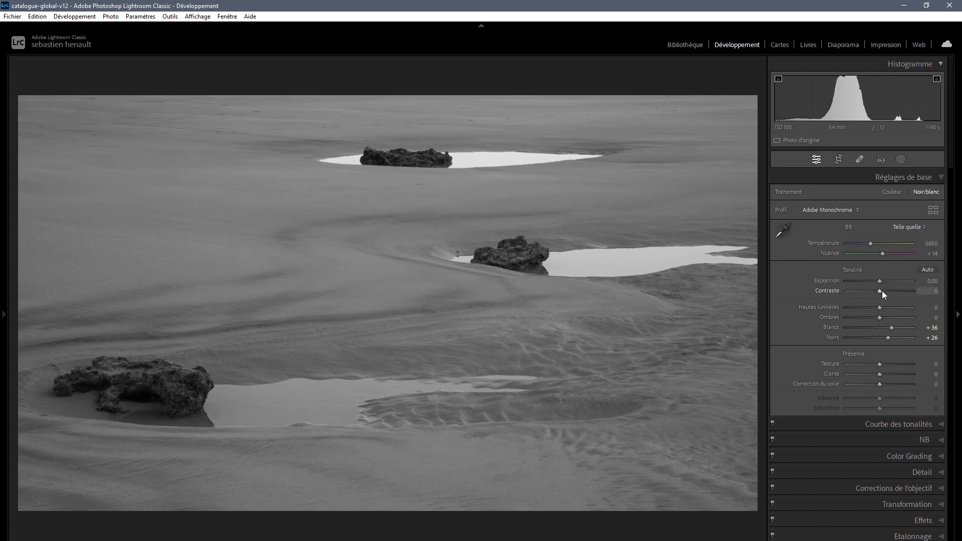
Set the global Contraste to +8 and Ombres to +15.
left_click_drag(883, 290, 885, 317)
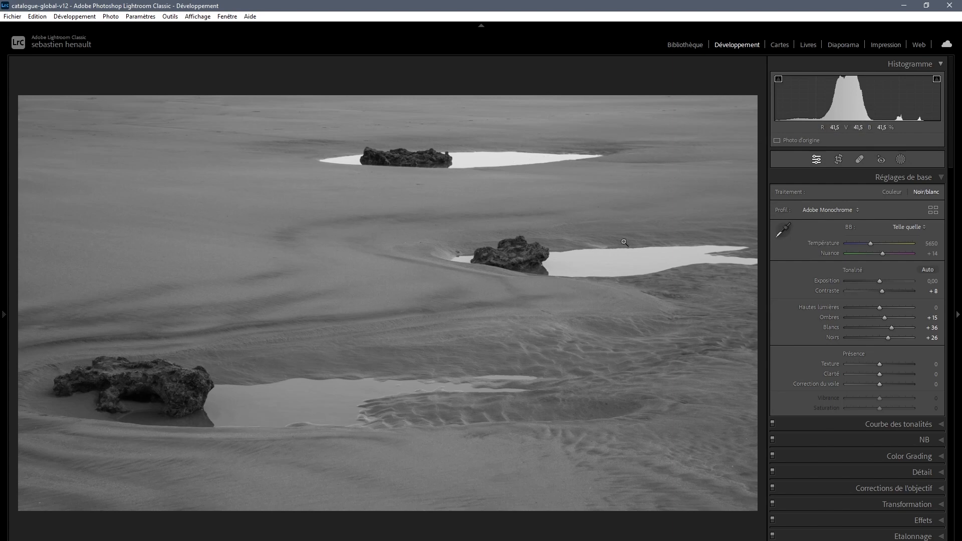
Create a luminance range mask sampled from the upper bright puddle and narrow its range to 90/99–100/100.
left_click(901, 160)
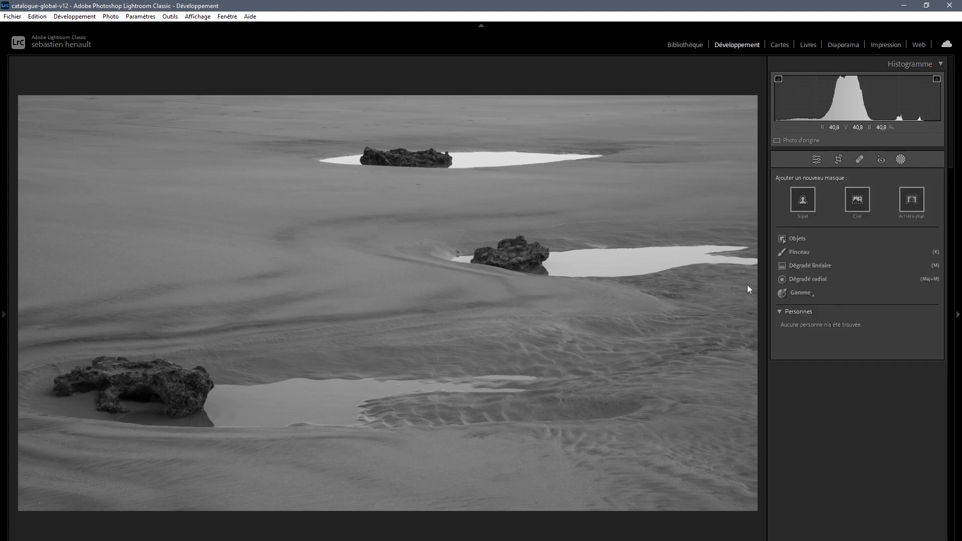
left_click(810, 292)
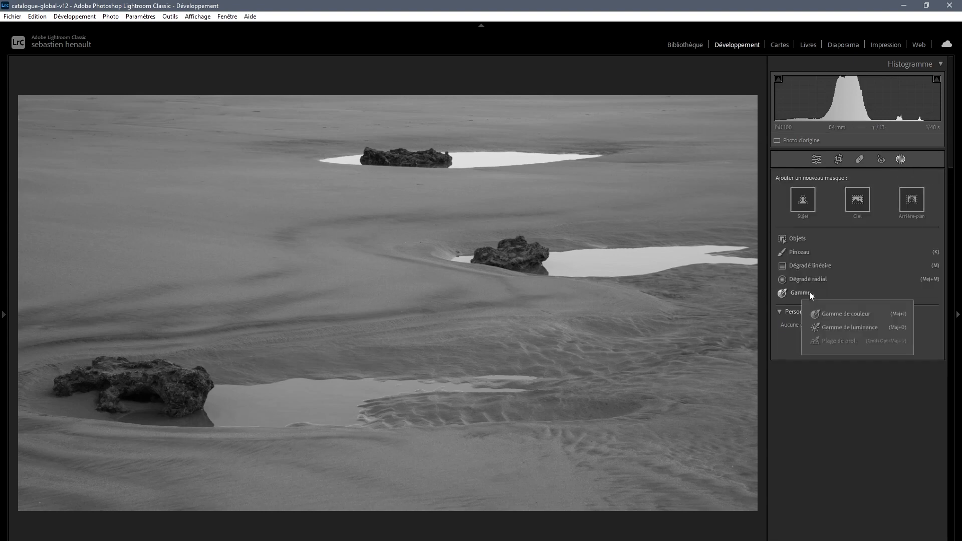
left_click(828, 327)
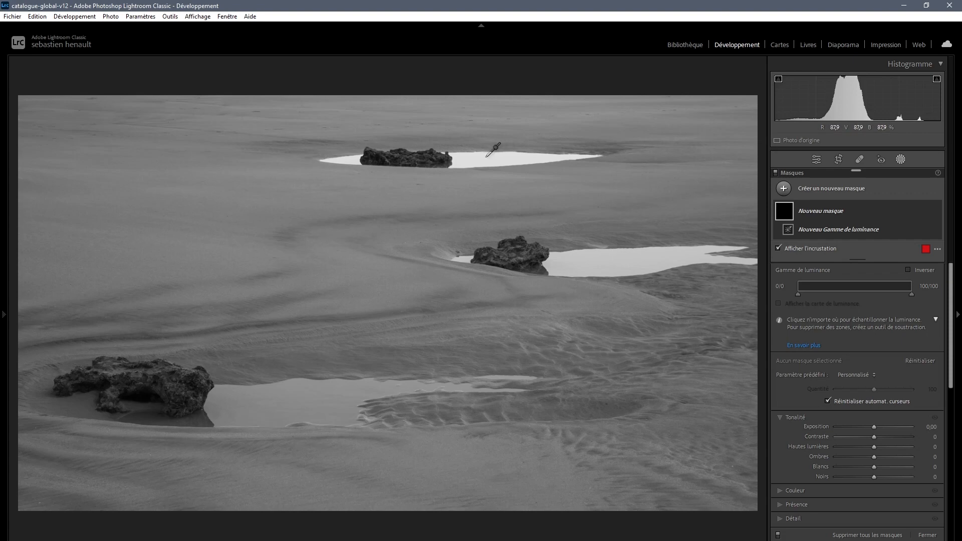
left_click_drag(486, 155, 502, 161)
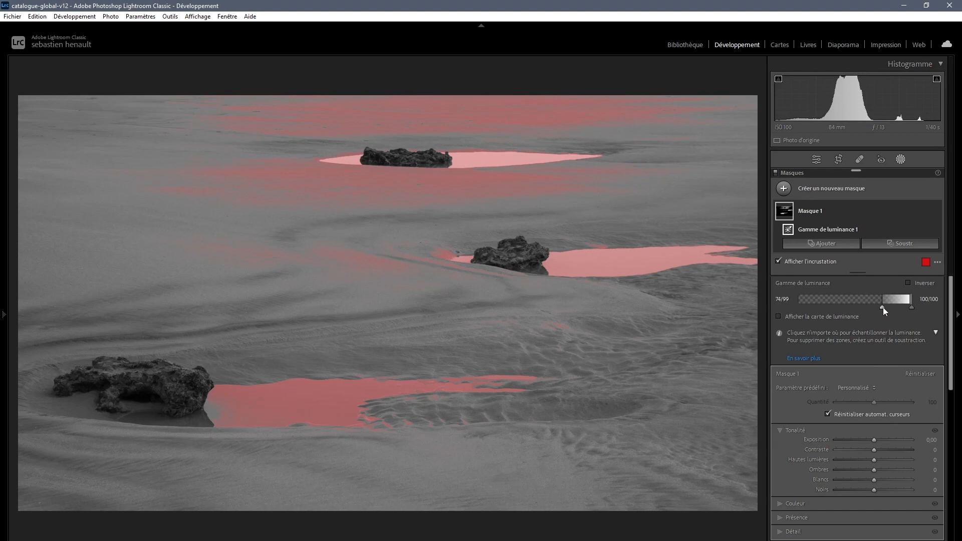
left_click_drag(884, 308, 892, 307)
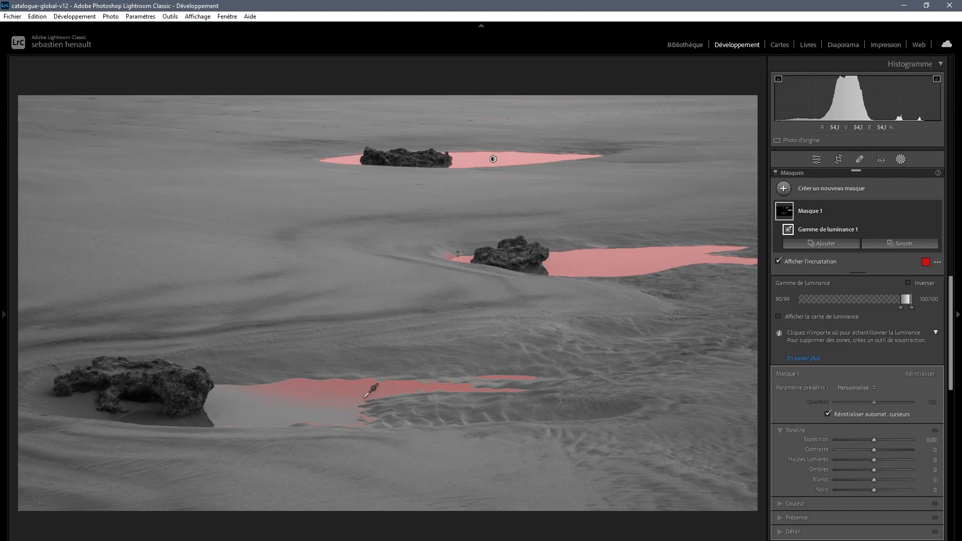
Subtract the foreground puddle from the luminance mask with a size 12 brush, using a Débit of 100.
left_click(909, 247)
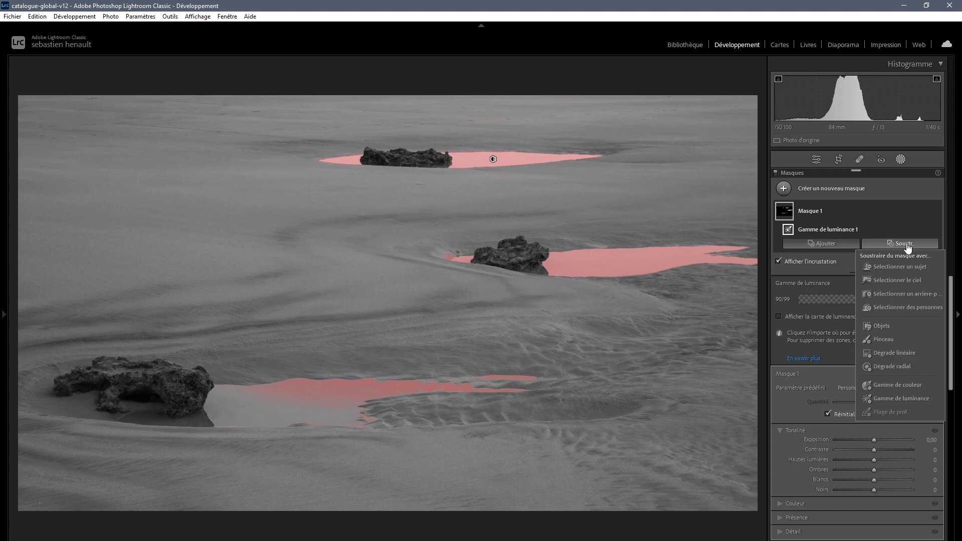
left_click(883, 340)
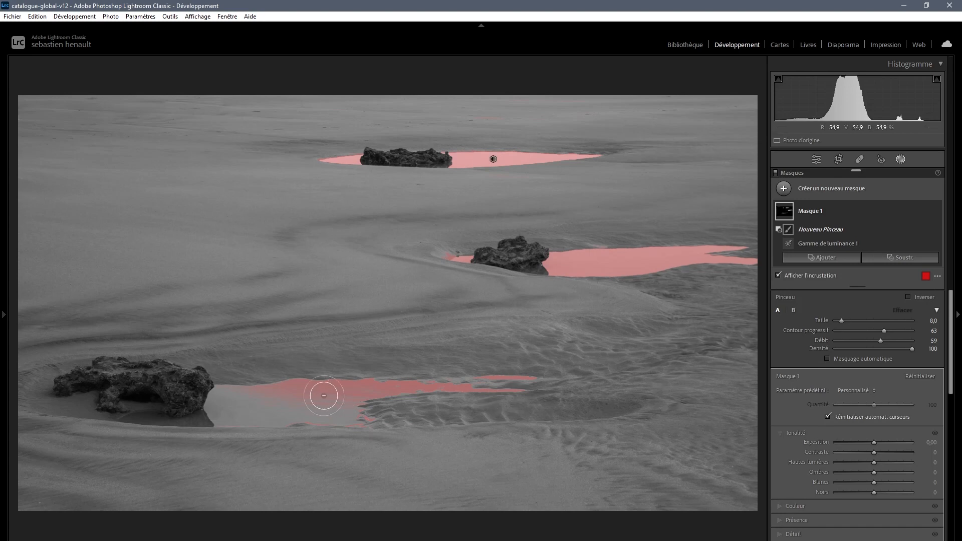
scroll(324, 396, "up", 4)
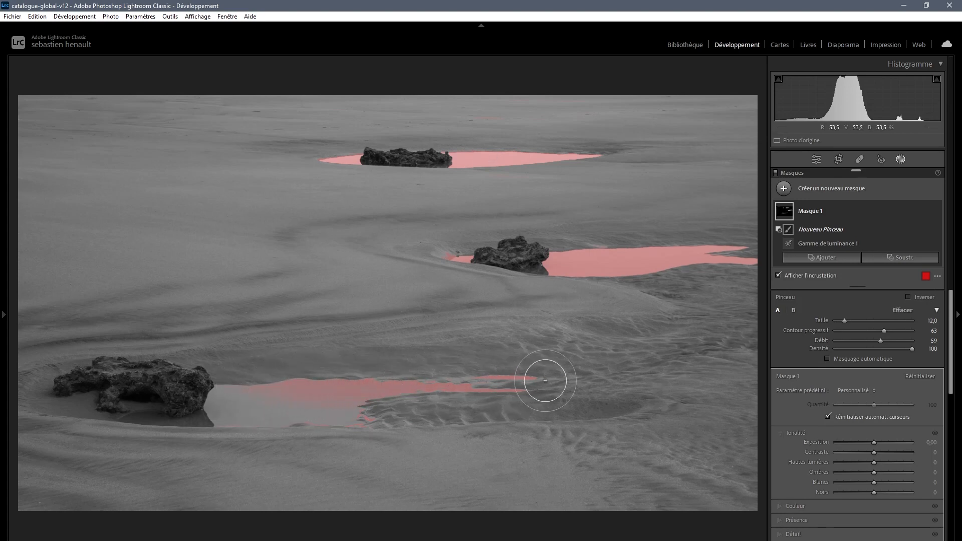
mouse_move(545, 381)
left_mouse_down()
mouse_move(273, 419)
mouse_move(248, 392)
left_mouse_up()
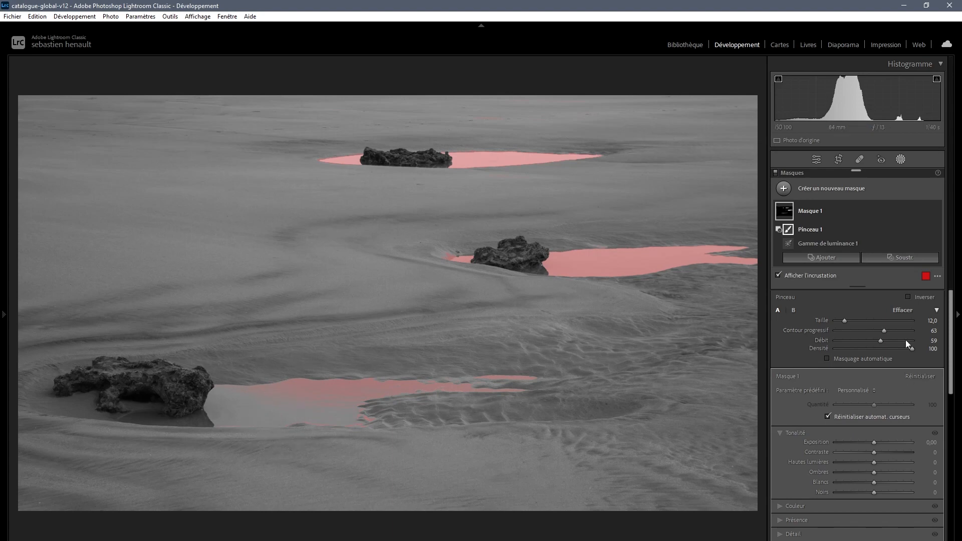
left_click(892, 341)
mouse_move(337, 408)
left_mouse_down()
mouse_move(263, 388)
mouse_move(541, 382)
mouse_move(247, 433)
mouse_move(407, 418)
mouse_move(198, 388)
mouse_move(507, 385)
mouse_move(520, 397)
mouse_move(295, 421)
left_mouse_up()
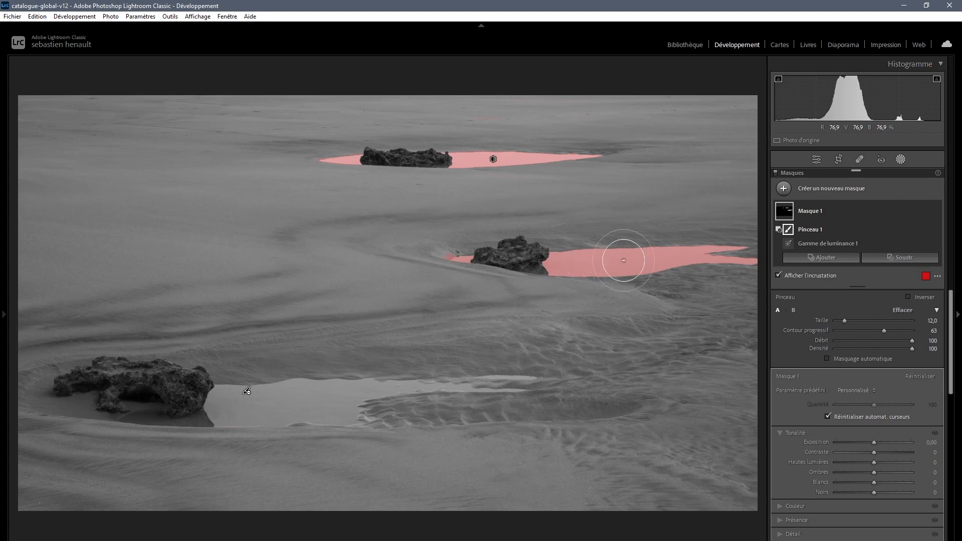
Darken the masked puddles with Blancs at -54 and Exposition at -0,29, hiding the overlay and leaving masking when done.
left_click(839, 209)
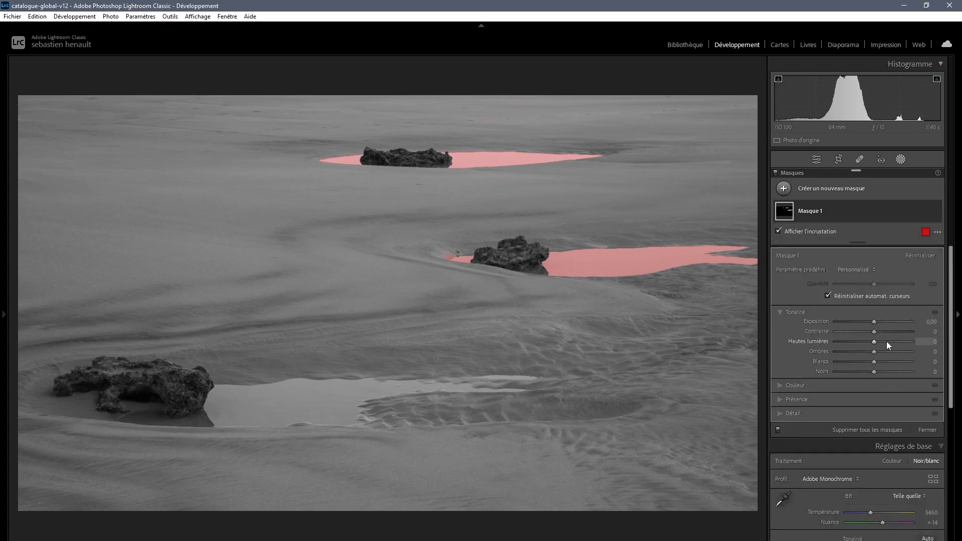
key("o")
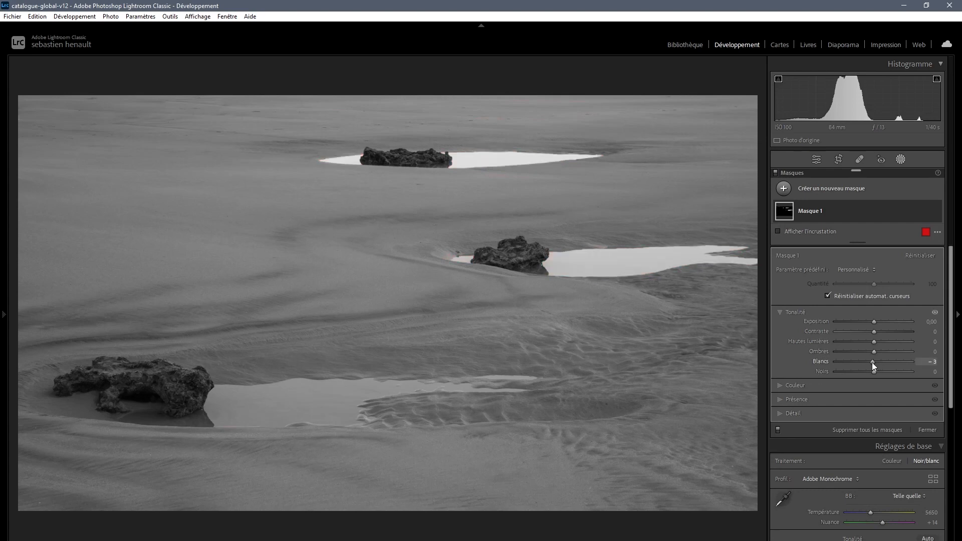
left_click_drag(872, 362, 854, 362)
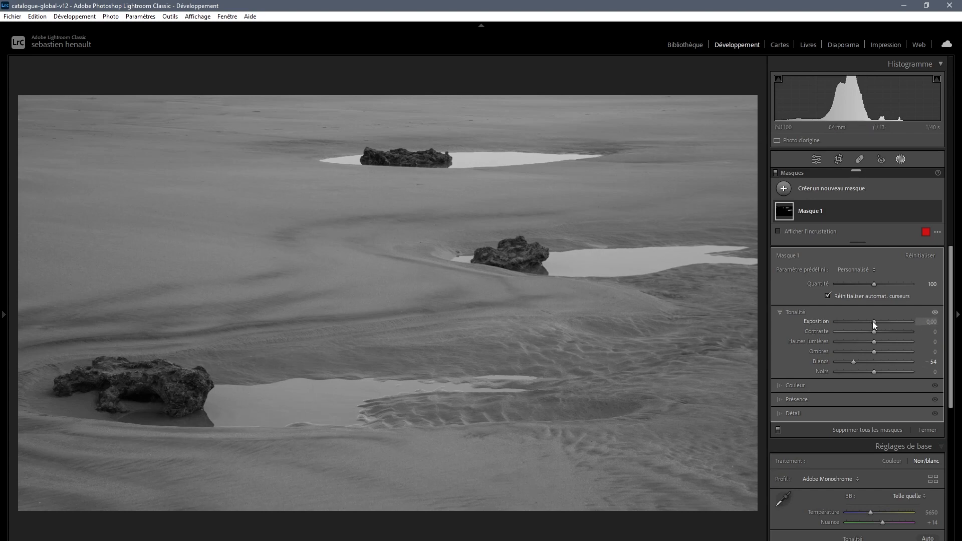
left_click_drag(873, 322, 871, 322)
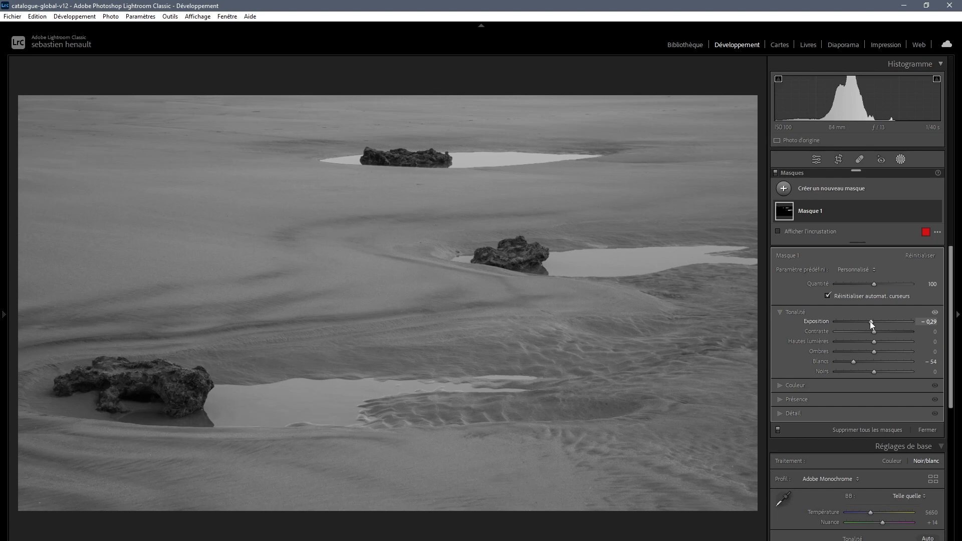
left_click(817, 160)
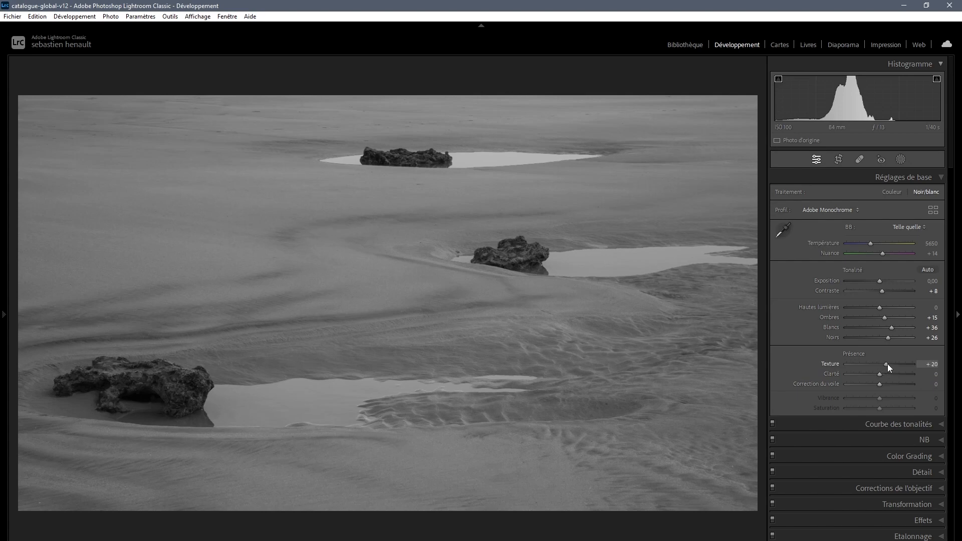
Increase the photo's global Texture and slightly raise its Clarté.
left_click_drag(888, 365, 890, 364)
left_click_drag(881, 375, 883, 374)
Brighten the sand midtones on the tone curve by targeting the photo directly, moving input 125 to output 144.
left_click(842, 426)
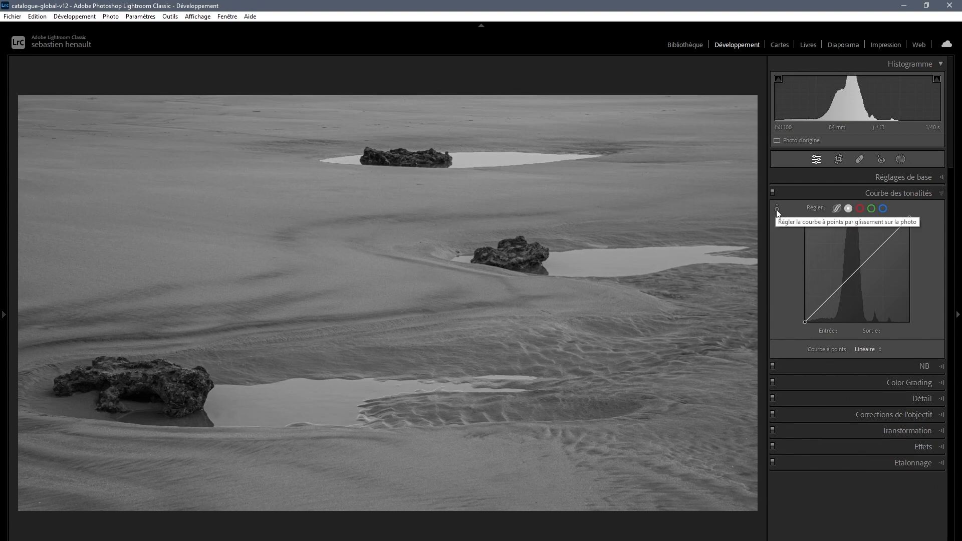
left_click(778, 213)
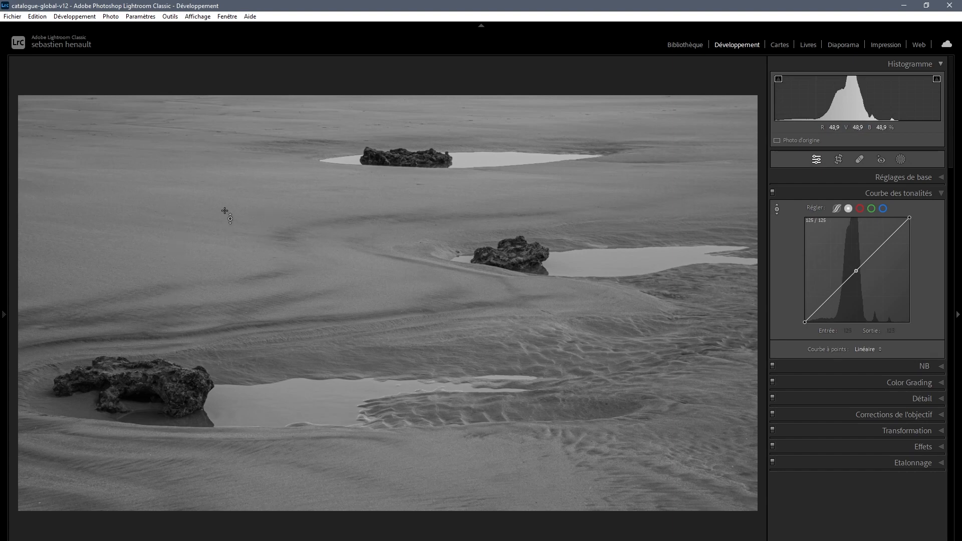
left_click_drag(224, 210, 225, 193)
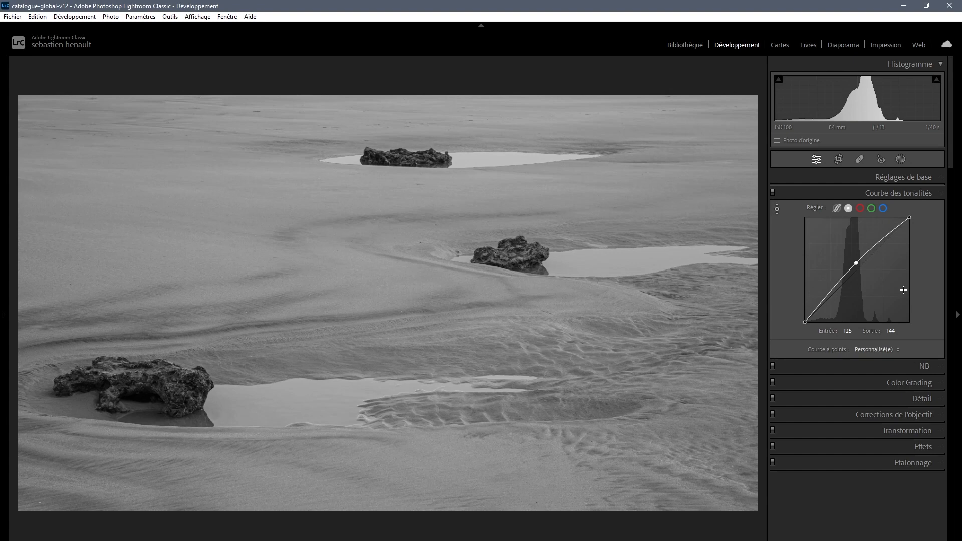
Add a shadow point with output 66 and a highlight point at input 219, output 219 to the tone curve.
left_click(831, 296)
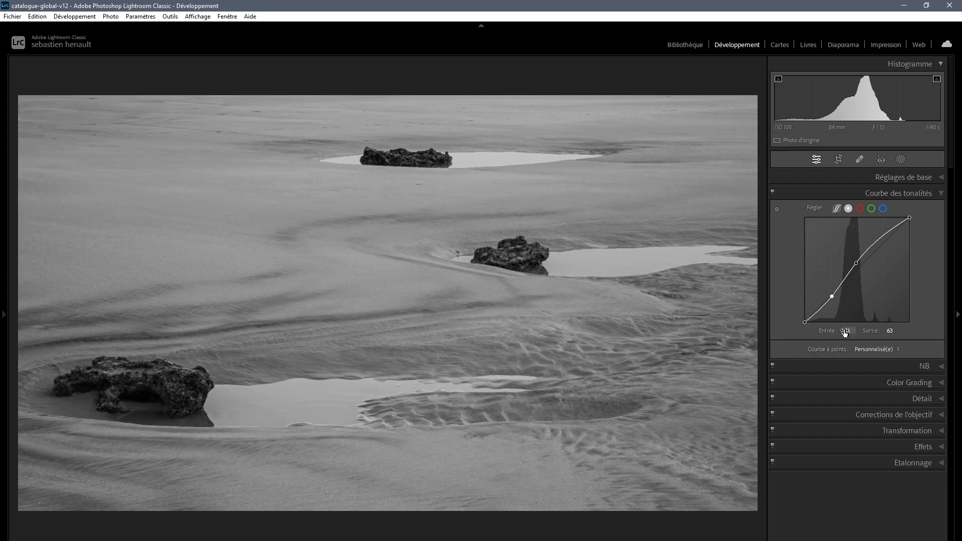
left_click(890, 332)
type("66")
key("Return")
left_click(895, 227)
type("219")
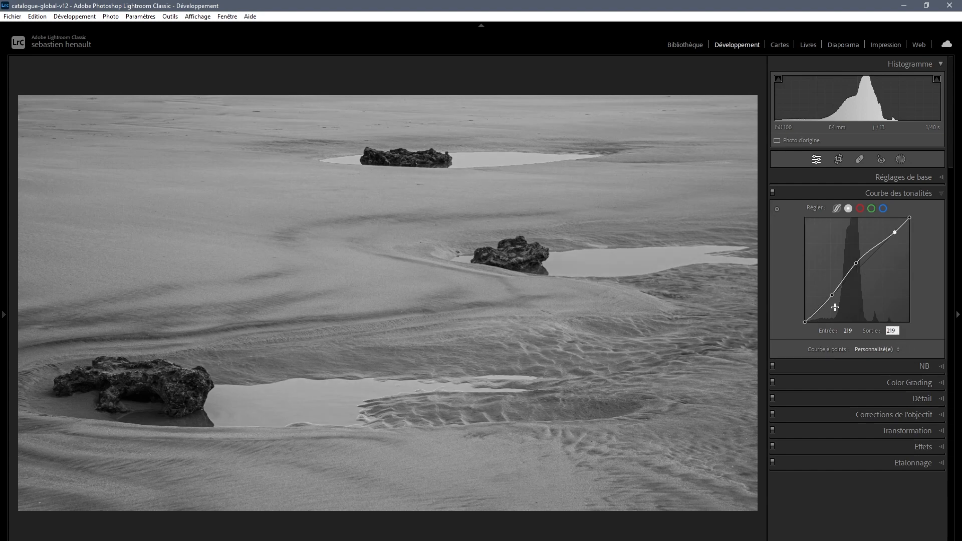
Lower the tone curve's midtone point slightly, to about input 125, output 142.
left_click(856, 264)
left_click_drag(856, 264, 857, 264)
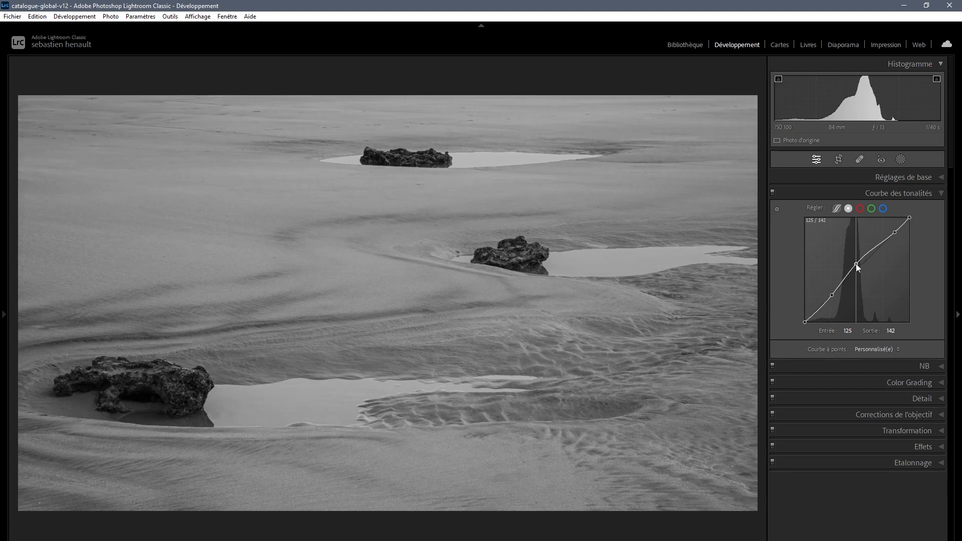
left_click_drag(857, 263, 856, 264)
Sharpen the photo with Gain 50, Rayon 0,5 and Détail 100, checking the rock and sand up close.
left_click(879, 400)
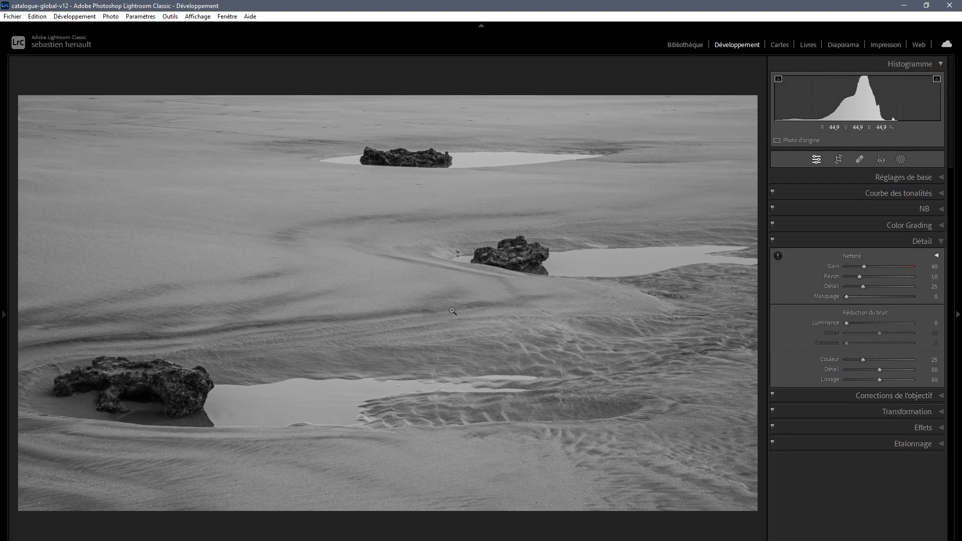
left_click(506, 261)
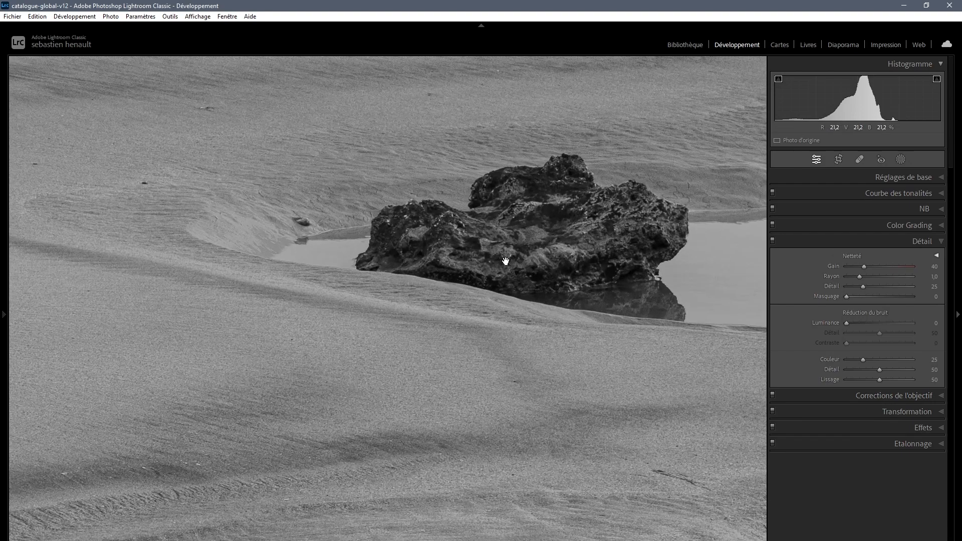
left_click_drag(506, 261, 461, 323)
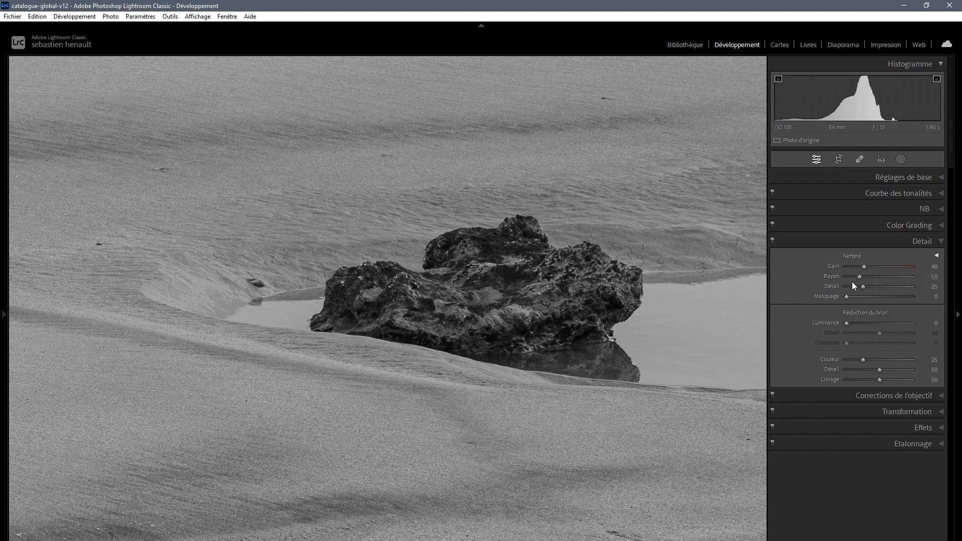
left_click_drag(859, 277, 846, 279)
left_click_drag(865, 287, 927, 288)
left_click_drag(157, 475, 471, 229)
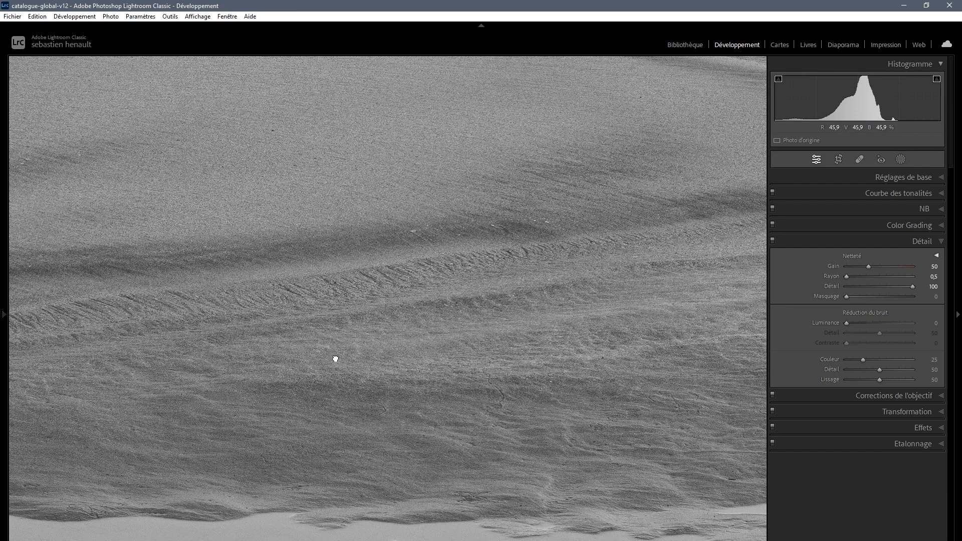
Set the sharpening Gain to 57, inspecting the rock and sand up close and comparing them with and without the Détail adjustments.
left_click_drag(336, 359, 458, 279)
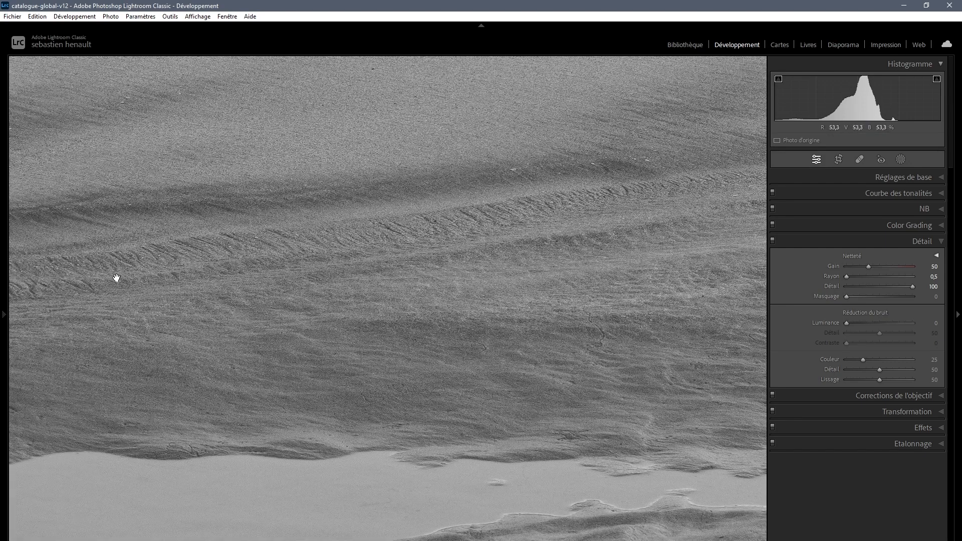
left_click_drag(215, 369, 551, 209)
left_click_drag(303, 269, 594, 206)
left_click_drag(193, 272, 344, 307)
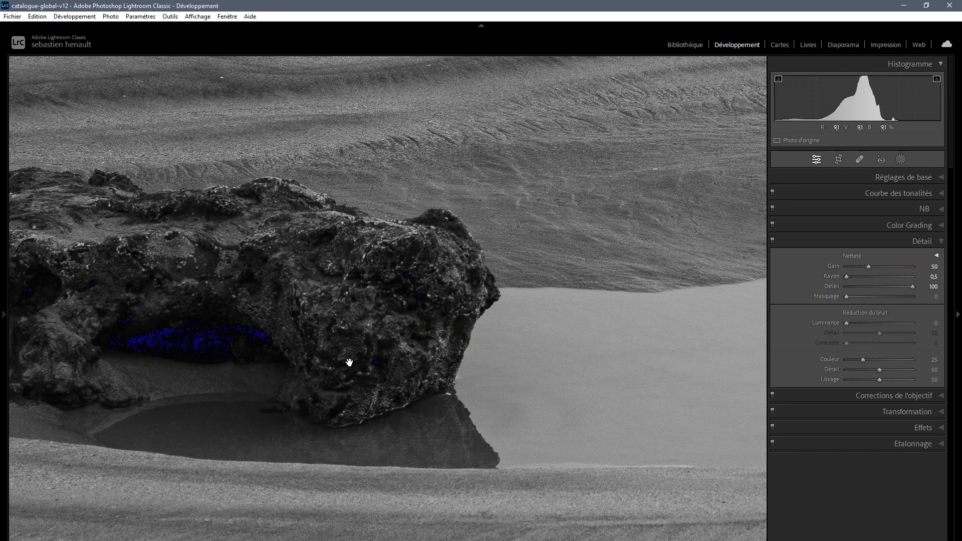
left_click_drag(615, 209, 419, 360)
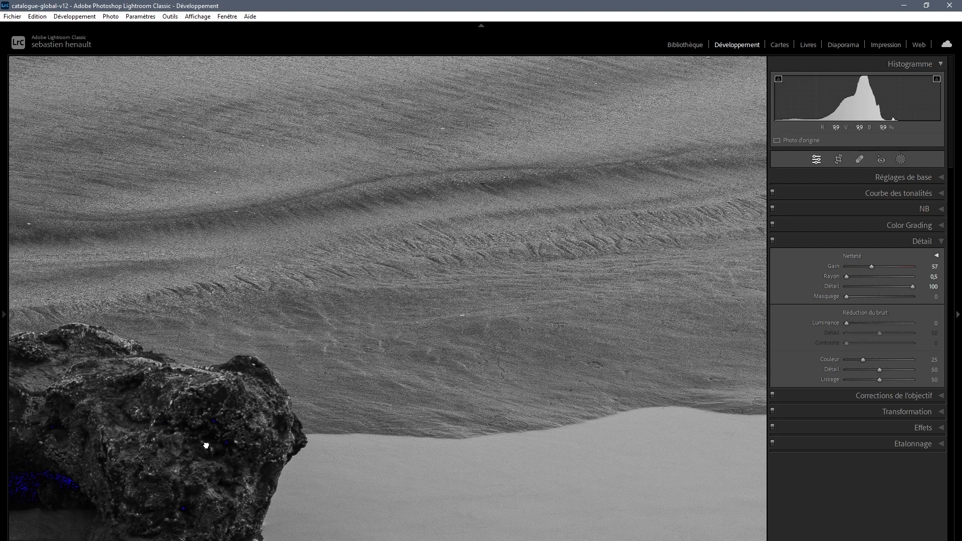
left_click_drag(320, 404, 370, 363)
left_click_drag(286, 401, 412, 305)
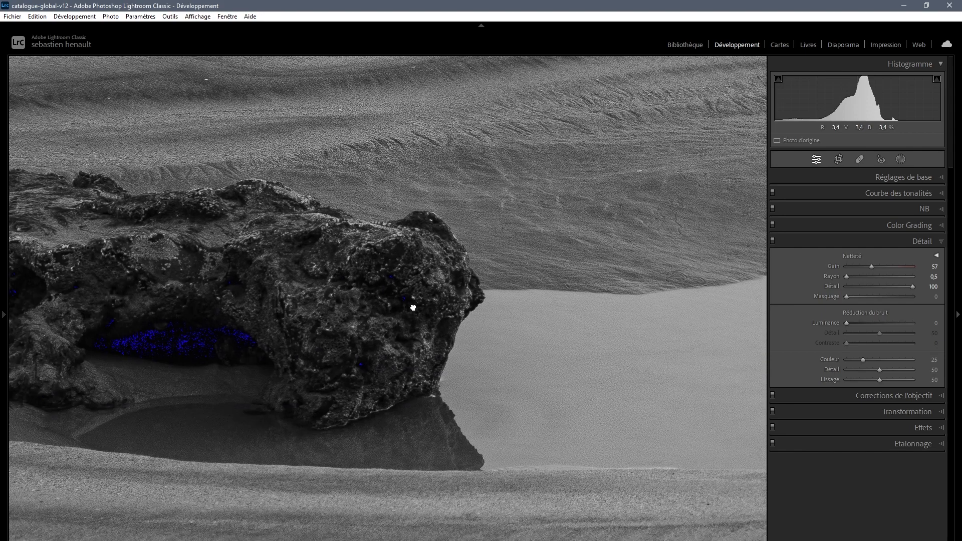
left_click(772, 241)
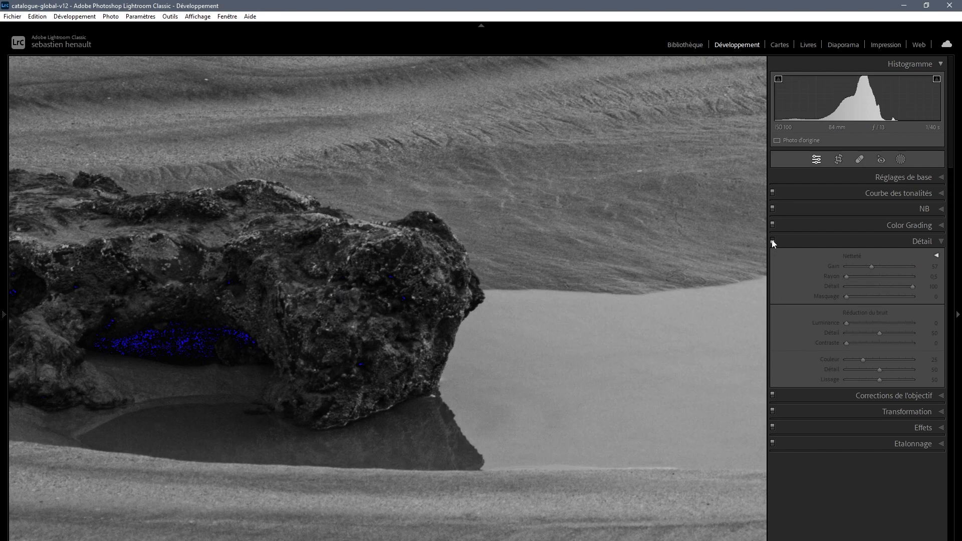
left_click(772, 241)
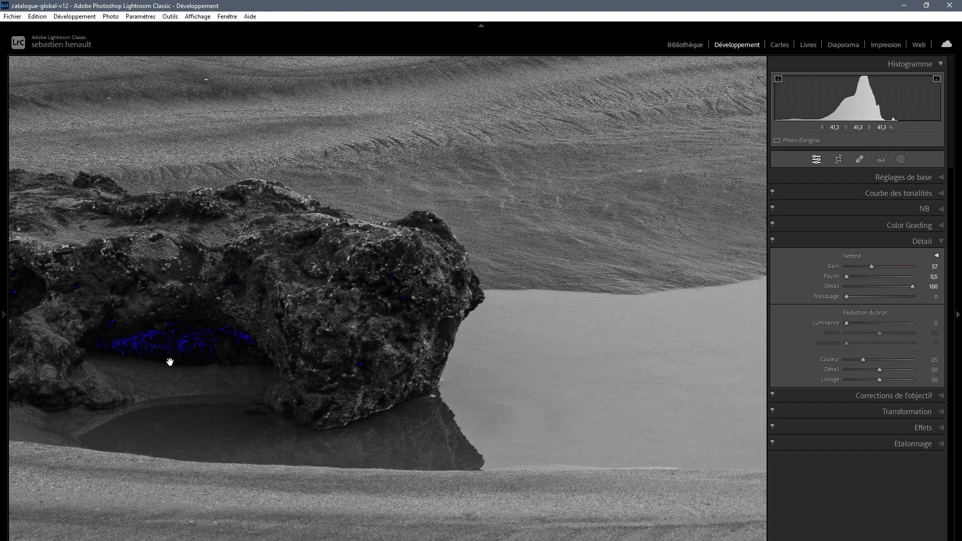
Set the tone curve's black point to output 1 to lift the clipped shadows under the foreground rock.
left_click_drag(162, 323, 406, 294)
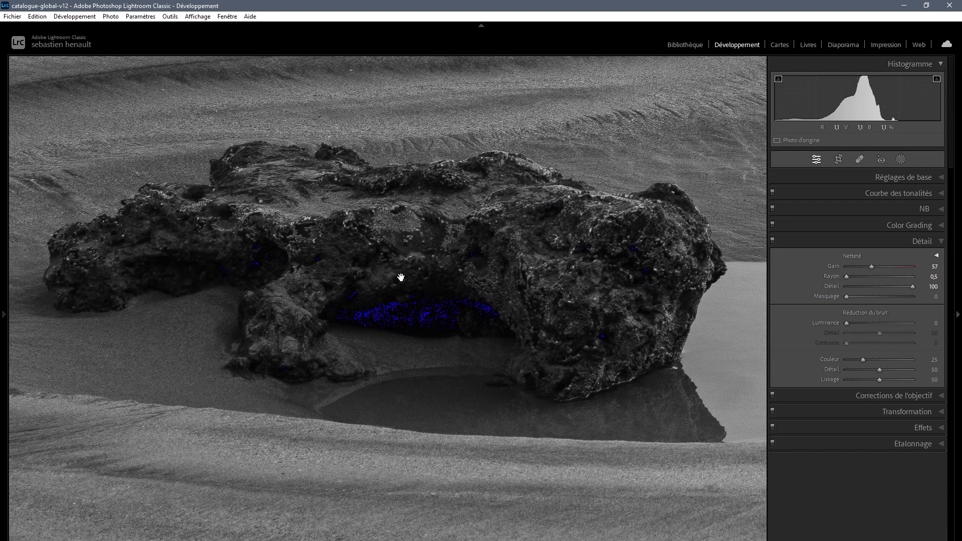
left_click(839, 196)
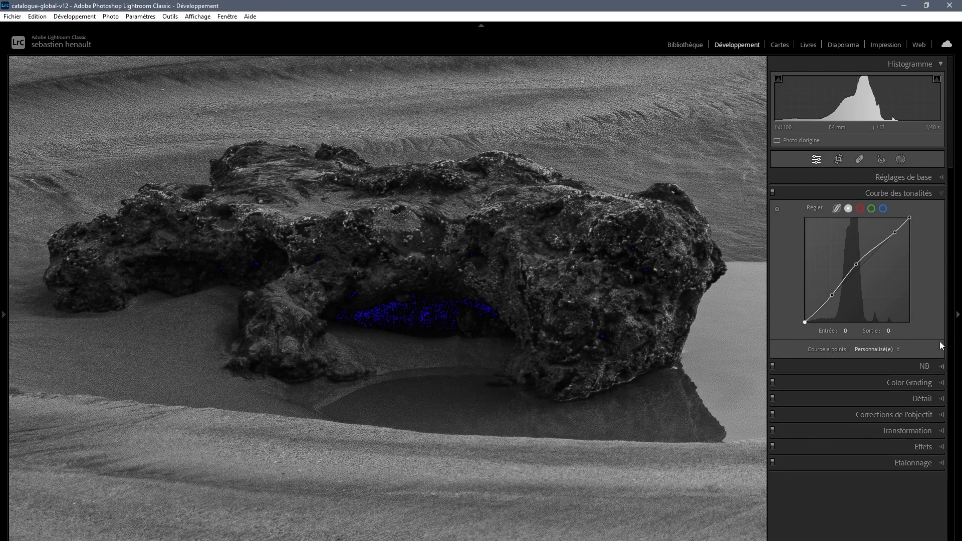
left_click(890, 330)
type("1")
key("Return")
left_click(847, 195)
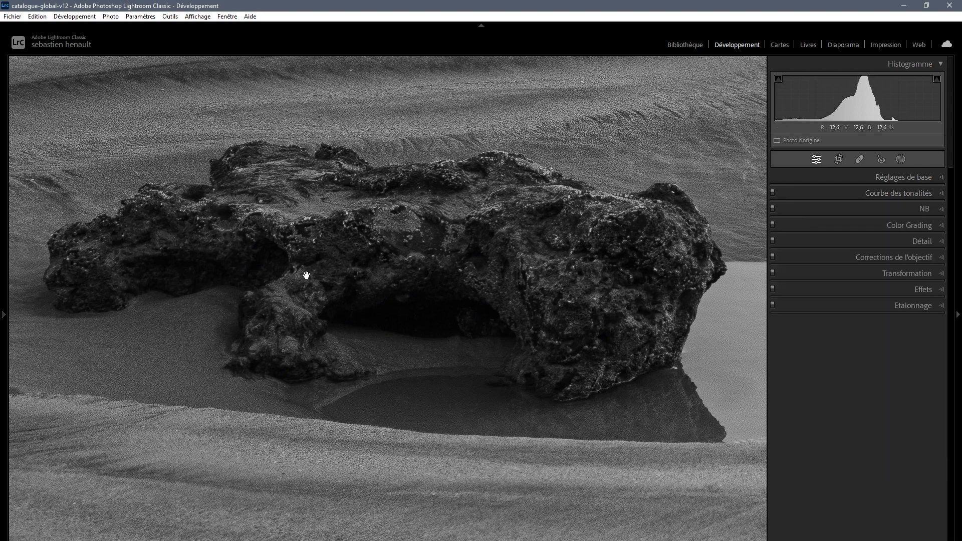
left_click(365, 257)
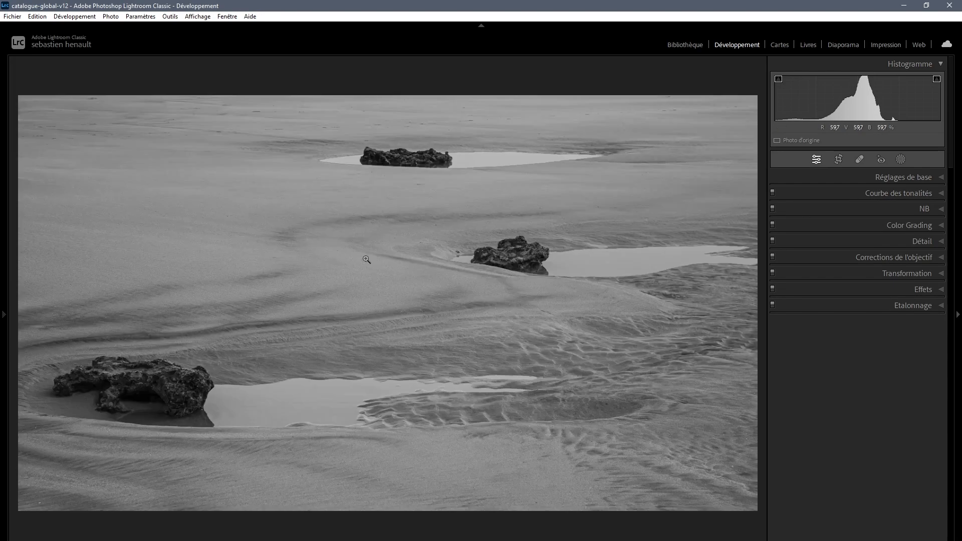